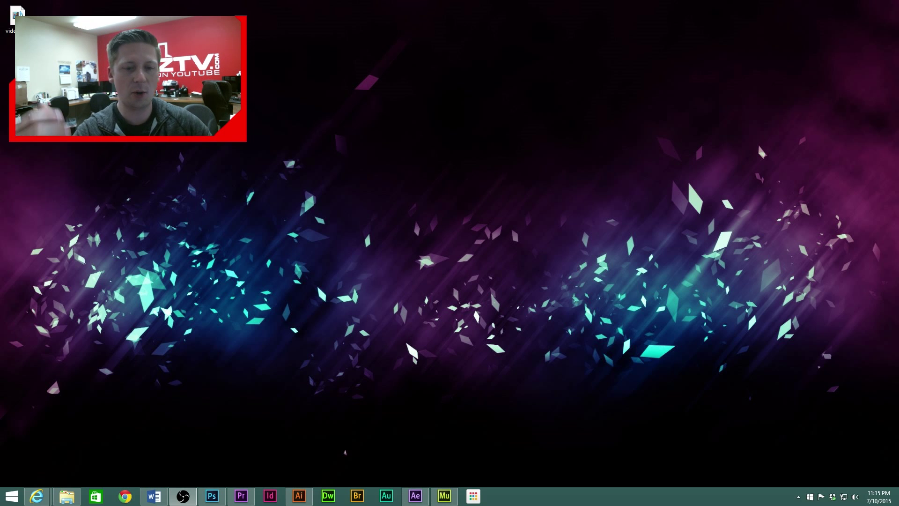
Step: Switch to After Effects and add the MAH09687.MP4 footage to Comp 1
{"action": "left_click", "coordinate": [416, 496]}
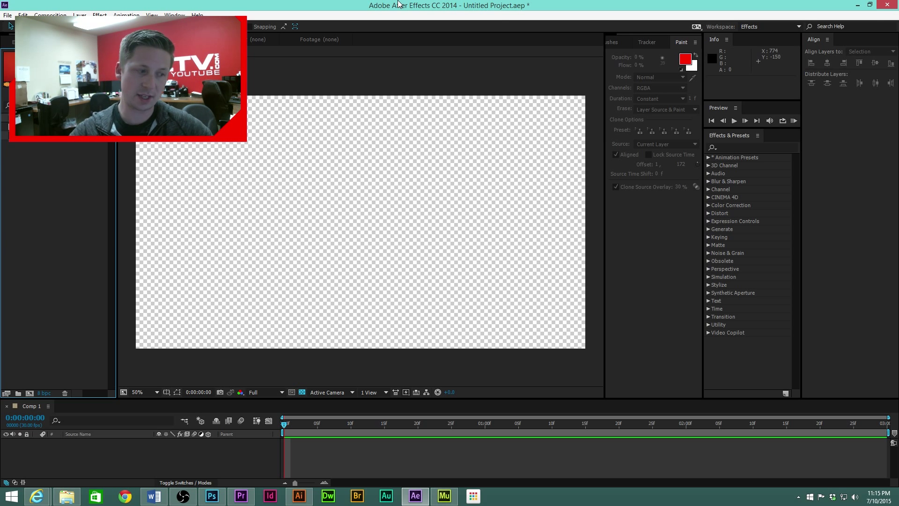
{"action": "left_click", "coordinate": [29, 146]}
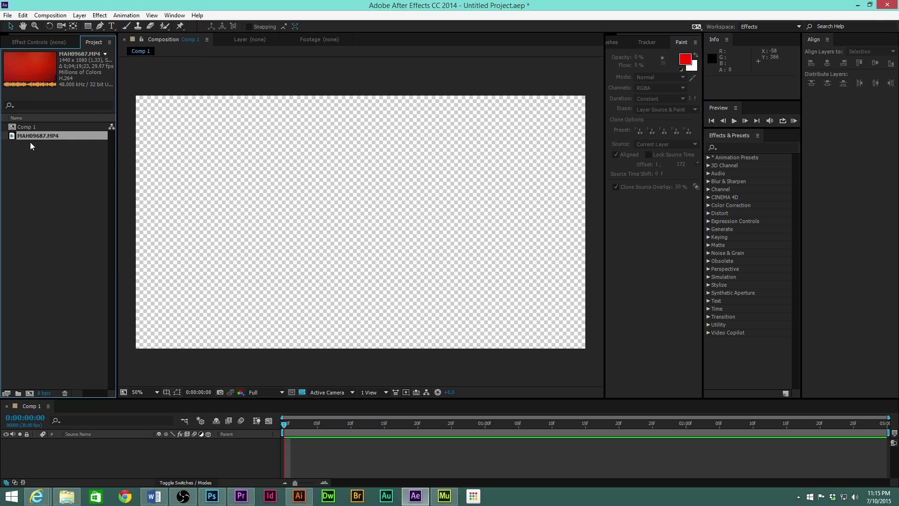
{"action": "left_click_drag", "start_coordinate": [32, 139], "coordinate": [365, 230]}
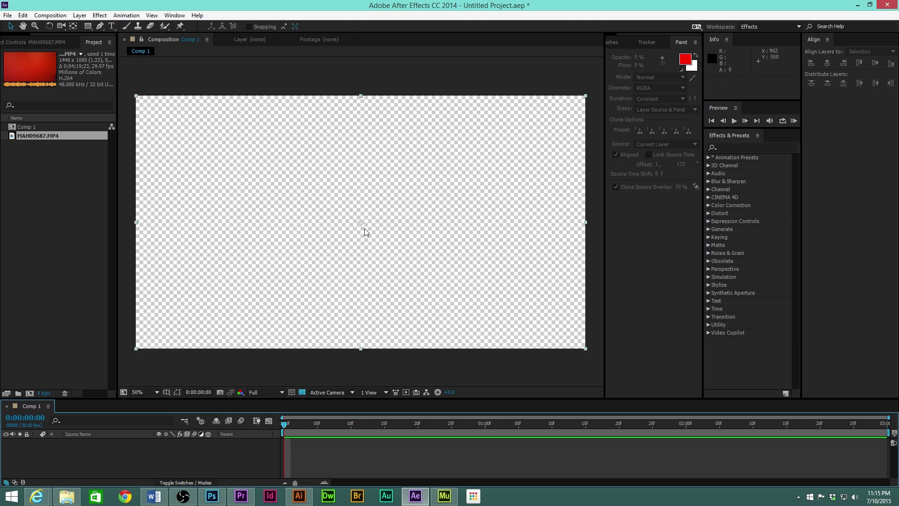
Step: Shift the MAH09687.MP4 layer earlier in time so the man faces the camera at the first frame, keeping the playhead at 0:00:00:00
{"action": "left_click_drag", "start_coordinate": [703, 439], "coordinate": [732, 437]}
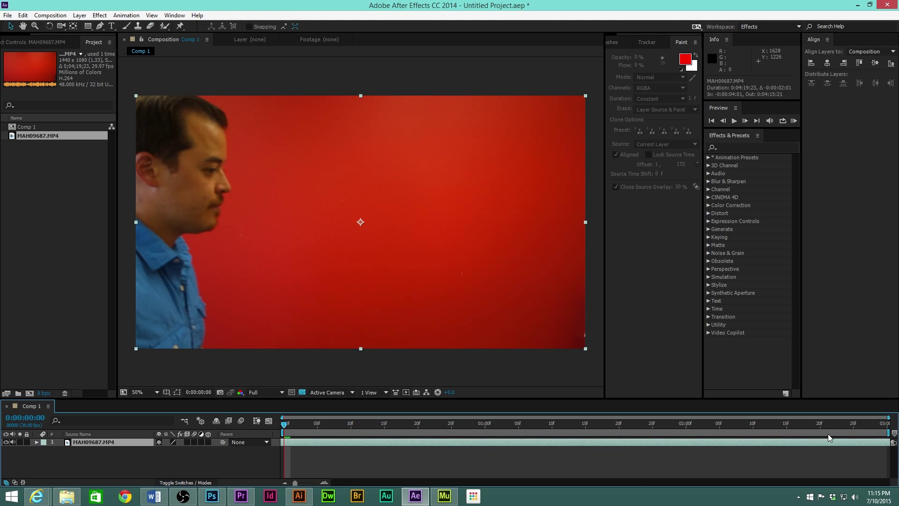
{"action": "left_click_drag", "start_coordinate": [829, 438], "coordinate": [546, 448]}
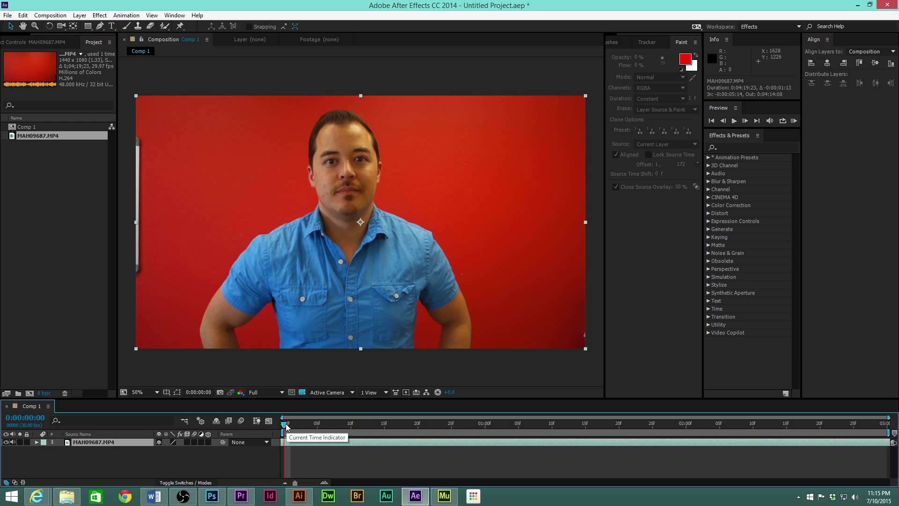
{"action": "left_click_drag", "start_coordinate": [353, 430], "coordinate": [264, 400]}
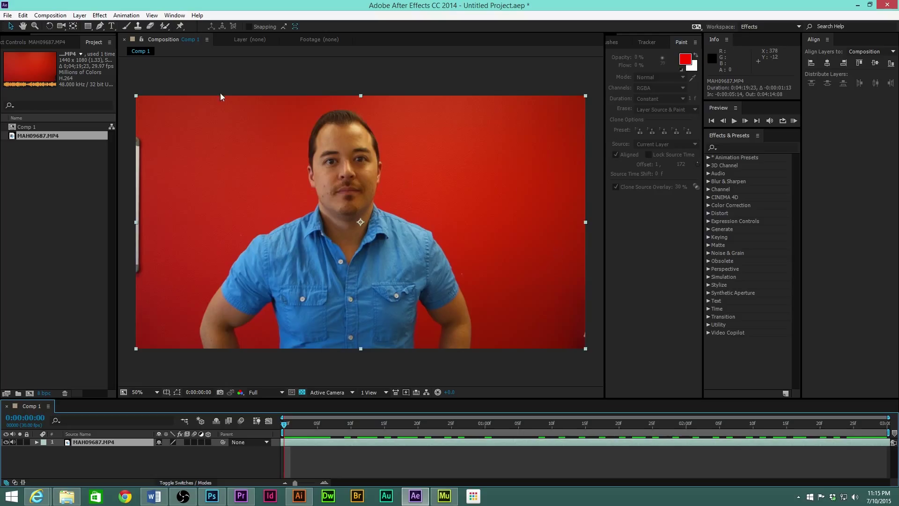
Step: Activate the Clone Stamp tool and open the MAH09687.MP4 layer in its own viewer for painting
{"action": "left_click", "coordinate": [138, 28]}
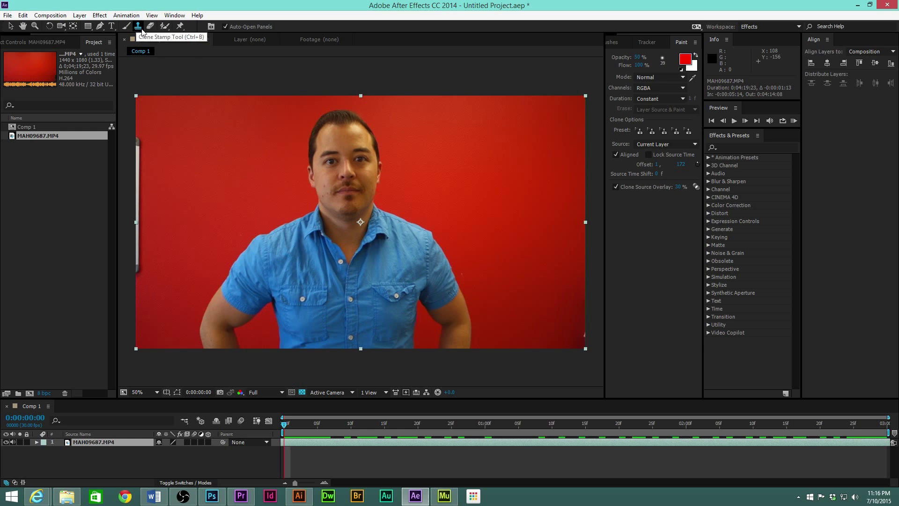
{"action": "left_click", "coordinate": [346, 221]}
{"action": "double_click", "coordinate": [339, 186]}
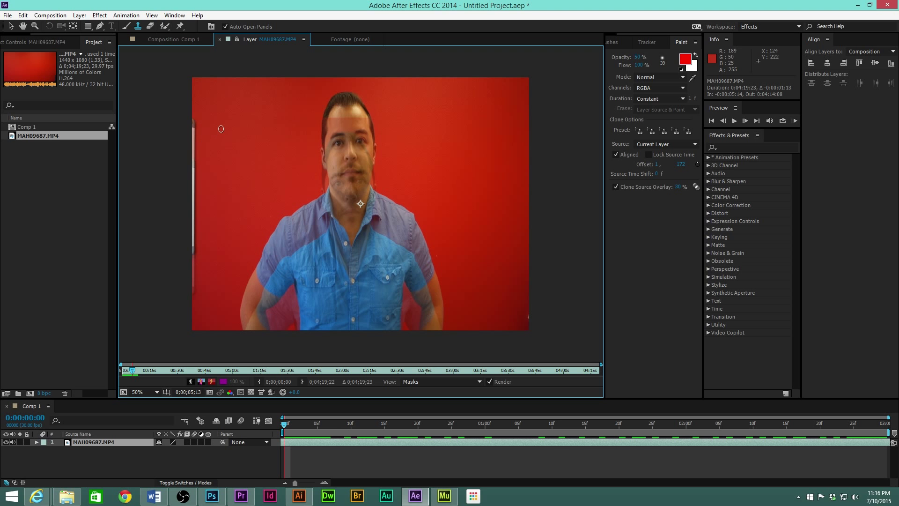
Step: Sample clean red wall beside the white strip on the footage's left edge and clone it over the strip's upper part
{"action": "key", "text": "alt"}
{"action": "left_click", "coordinate": [202, 123], "text": "alt"}
{"action": "scroll", "coordinate": [227, 137], "scroll_direction": "up", "scroll_amount": 3}
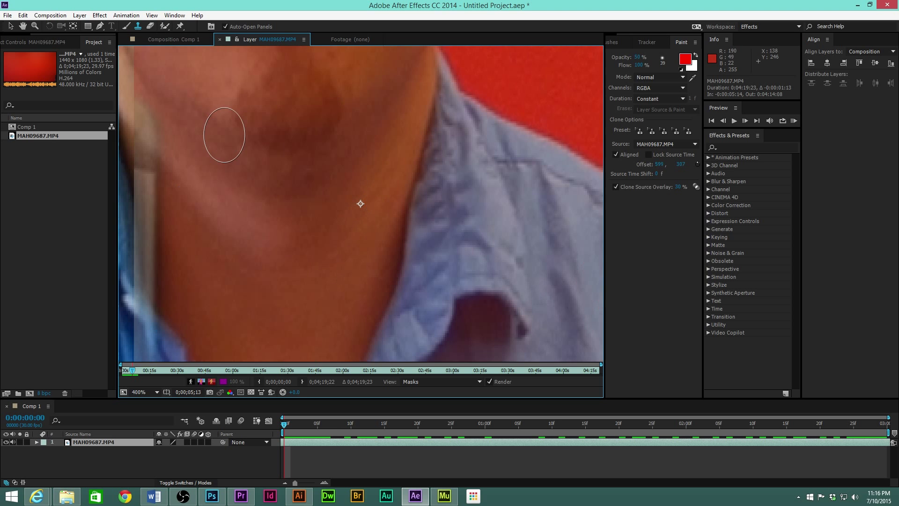
{"action": "scroll", "coordinate": [223, 136], "scroll_direction": "down", "scroll_amount": 1}
{"action": "left_click_drag", "start_coordinate": [193, 137], "coordinate": [544, 285]}
{"action": "left_click_drag", "start_coordinate": [230, 157], "coordinate": [526, 215]}
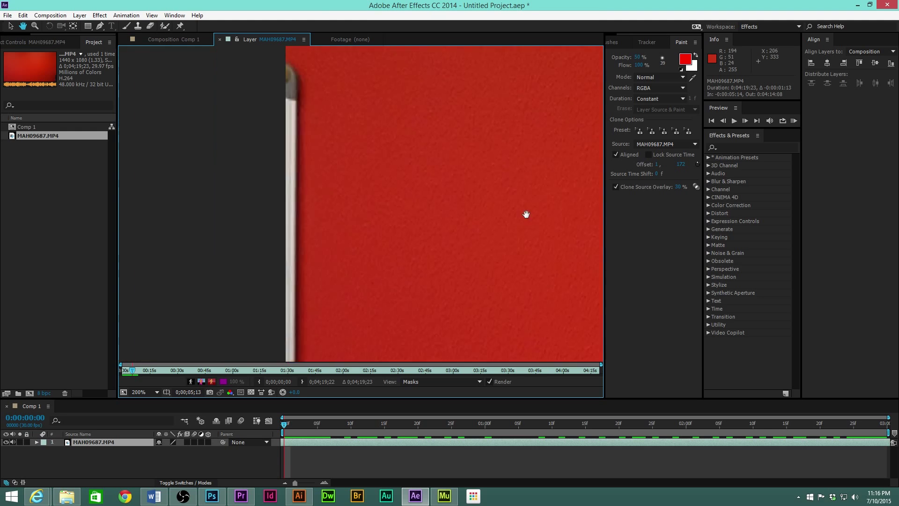
{"action": "mouse_move", "coordinate": [351, 200]}
{"action": "left_mouse_down"}
{"action": "mouse_move", "coordinate": [384, 233]}
{"action": "mouse_move", "coordinate": [231, 237]}
{"action": "mouse_move", "coordinate": [267, 245]}
{"action": "mouse_move", "coordinate": [261, 261]}
{"action": "mouse_move", "coordinate": [271, 261]}
{"action": "left_mouse_up"}
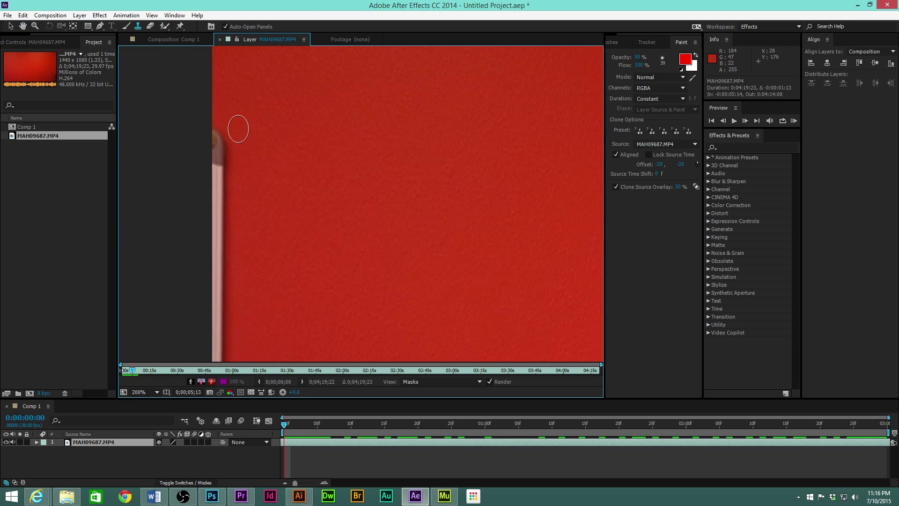
{"action": "left_click", "coordinate": [313, 143], "text": "alt"}
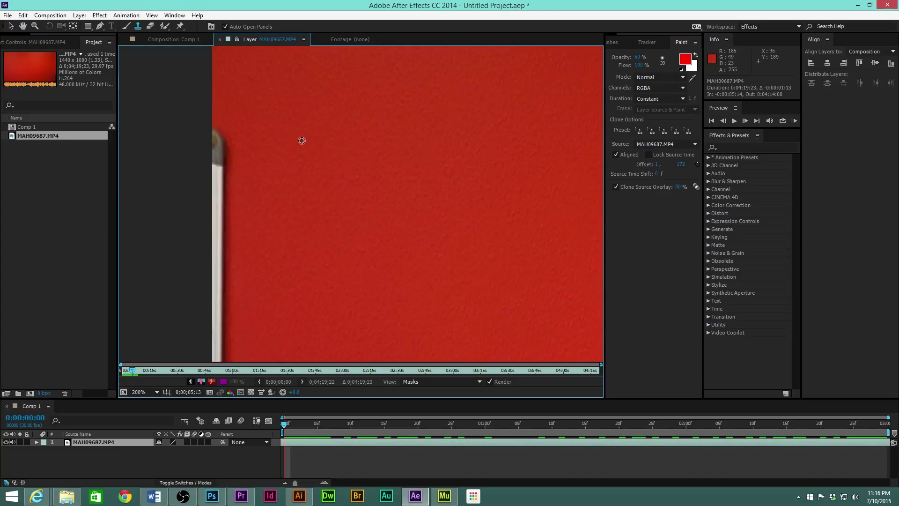
{"action": "left_click", "coordinate": [257, 138], "text": "alt"}
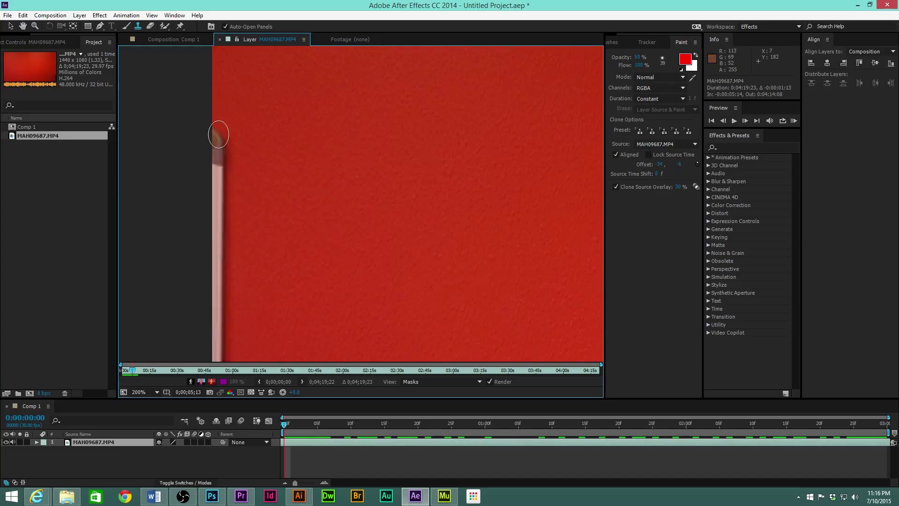
{"action": "mouse_move", "coordinate": [218, 135]}
{"action": "left_mouse_down"}
{"action": "mouse_move", "coordinate": [218, 198]}
{"action": "mouse_move", "coordinate": [217, 145]}
{"action": "left_mouse_up"}
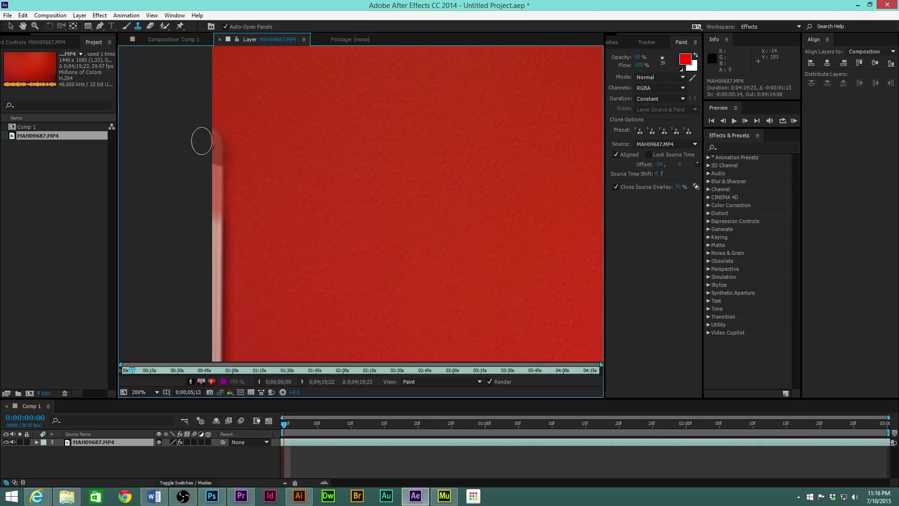
{"action": "left_click_drag", "start_coordinate": [215, 141], "coordinate": [218, 262]}
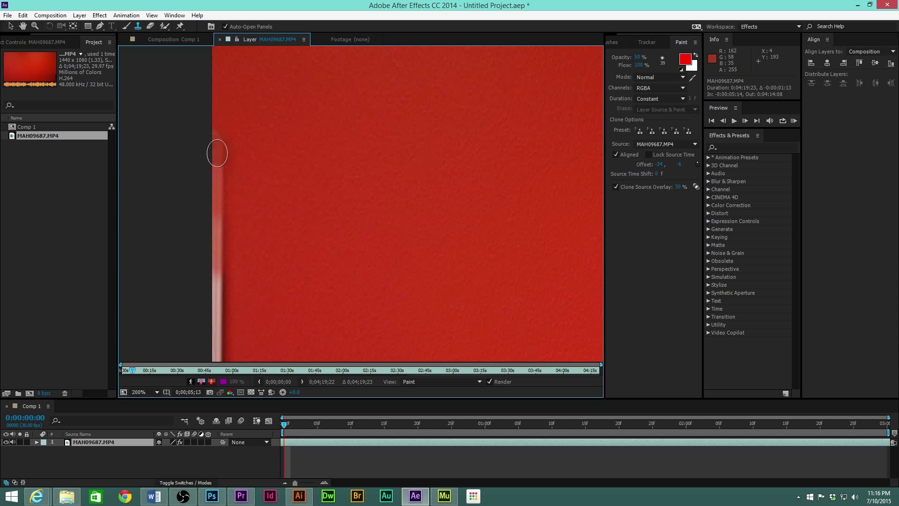
{"action": "left_click_drag", "start_coordinate": [220, 229], "coordinate": [211, 338]}
Step: Clone red wall over the lower part of the white strip down to its dark end, resampling nearby clean wall
{"action": "mouse_move", "coordinate": [268, 305]}
{"action": "left_mouse_down"}
{"action": "mouse_move", "coordinate": [300, 91]}
{"action": "mouse_move", "coordinate": [247, 271]}
{"action": "mouse_move", "coordinate": [253, 302]}
{"action": "left_mouse_up"}
{"action": "left_click_drag", "start_coordinate": [317, 275], "coordinate": [367, 71]}
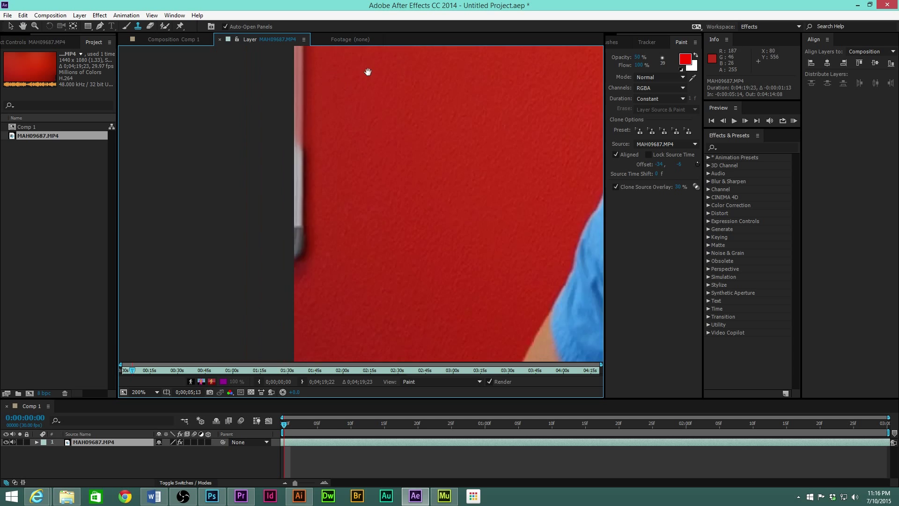
{"action": "mouse_move", "coordinate": [303, 119]}
{"action": "left_mouse_down"}
{"action": "mouse_move", "coordinate": [295, 272]}
{"action": "mouse_move", "coordinate": [303, 218]}
{"action": "mouse_move", "coordinate": [298, 265]}
{"action": "left_mouse_up"}
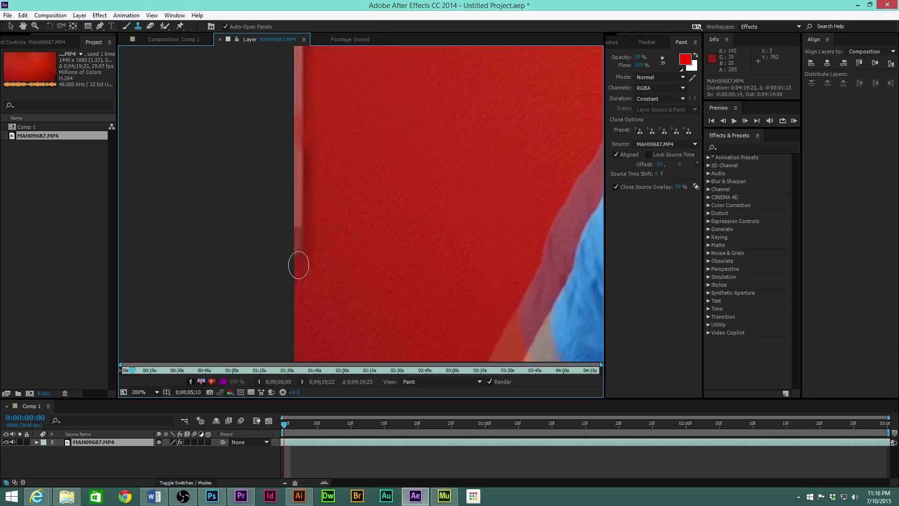
{"action": "mouse_move", "coordinate": [354, 265]}
{"action": "left_mouse_down"}
{"action": "mouse_move", "coordinate": [361, 179]}
{"action": "mouse_move", "coordinate": [310, 169]}
{"action": "mouse_move", "coordinate": [312, 83]}
{"action": "mouse_move", "coordinate": [305, 170]}
{"action": "mouse_move", "coordinate": [308, 135]}
{"action": "mouse_move", "coordinate": [314, 145]}
{"action": "mouse_move", "coordinate": [322, 84]}
{"action": "left_mouse_up"}
{"action": "left_click", "coordinate": [310, 318], "text": "alt"}
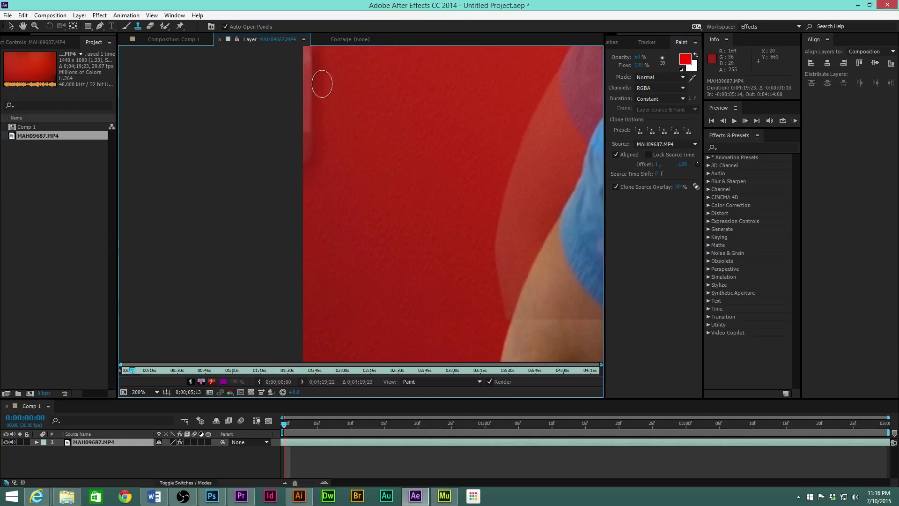
{"action": "mouse_move", "coordinate": [315, 121]}
{"action": "left_mouse_down"}
{"action": "mouse_move", "coordinate": [317, 220]}
{"action": "mouse_move", "coordinate": [301, 251]}
{"action": "mouse_move", "coordinate": [297, 225]}
{"action": "mouse_move", "coordinate": [302, 193]}
{"action": "mouse_move", "coordinate": [315, 255]}
{"action": "mouse_move", "coordinate": [312, 159]}
{"action": "mouse_move", "coordinate": [306, 267]}
{"action": "mouse_move", "coordinate": [315, 112]}
{"action": "mouse_move", "coordinate": [309, 122]}
{"action": "left_mouse_up"}
{"action": "left_click", "coordinate": [349, 234], "text": "alt"}
{"action": "left_click", "coordinate": [355, 275], "text": "alt"}
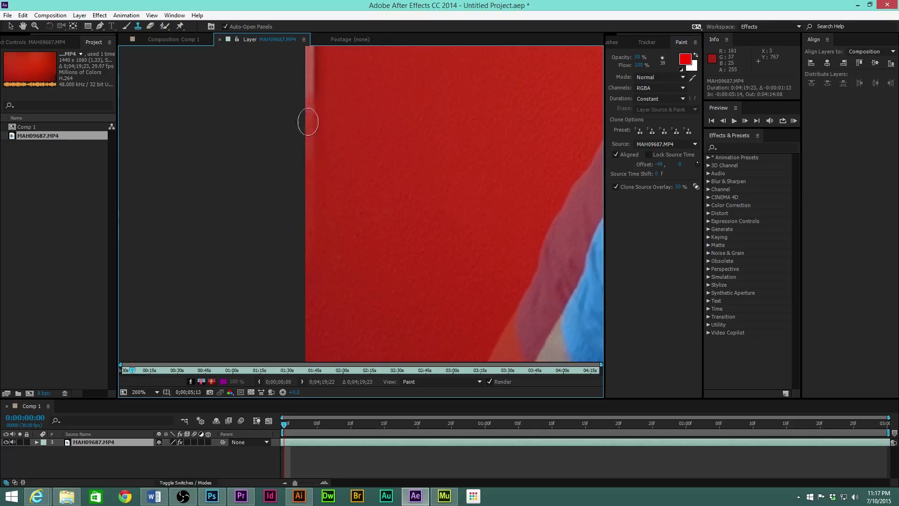
Step: Resample the adjacent wall and clone it over the pinkish remains along the strip's middle section
{"action": "left_click_drag", "start_coordinate": [368, 152], "coordinate": [354, 269]}
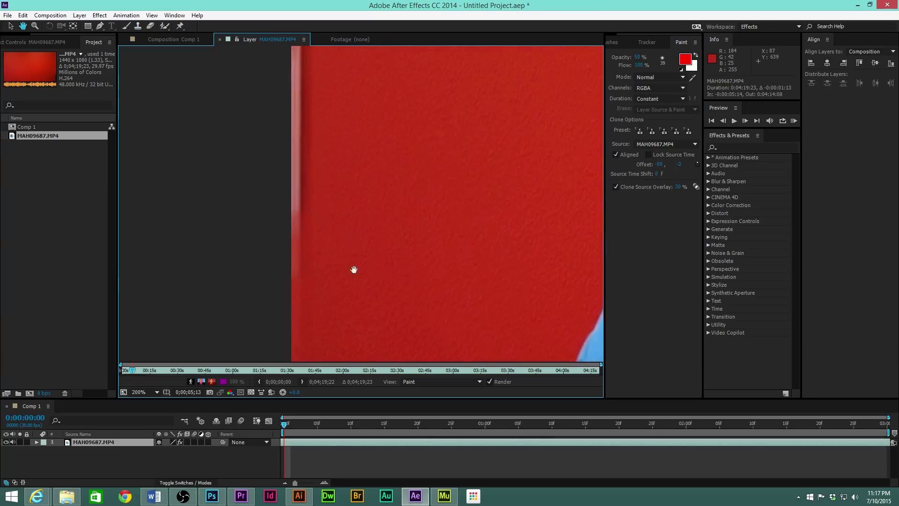
{"action": "left_click", "coordinate": [346, 248], "text": "alt"}
{"action": "mouse_move", "coordinate": [315, 242]}
{"action": "left_mouse_down"}
{"action": "mouse_move", "coordinate": [306, 240]}
{"action": "mouse_move", "coordinate": [304, 183]}
{"action": "left_mouse_up"}
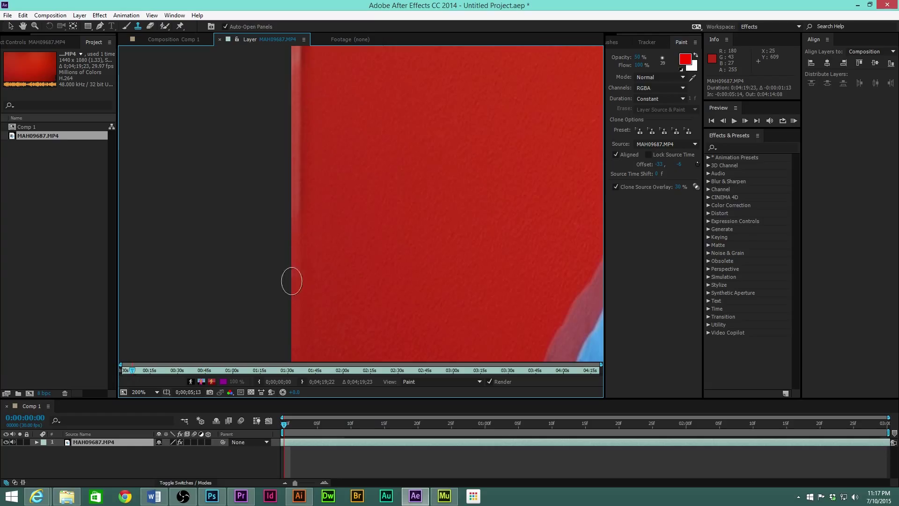
{"action": "left_click_drag", "start_coordinate": [342, 207], "coordinate": [339, 261]}
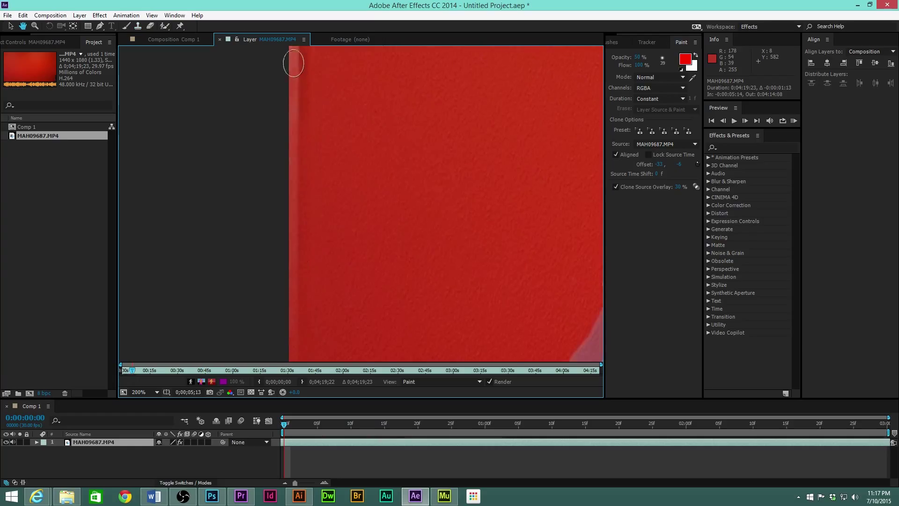
Step: Sample clean wall near the strip's top end and clone over the remaining traces down its upper section
{"action": "left_click_drag", "start_coordinate": [351, 129], "coordinate": [346, 370]}
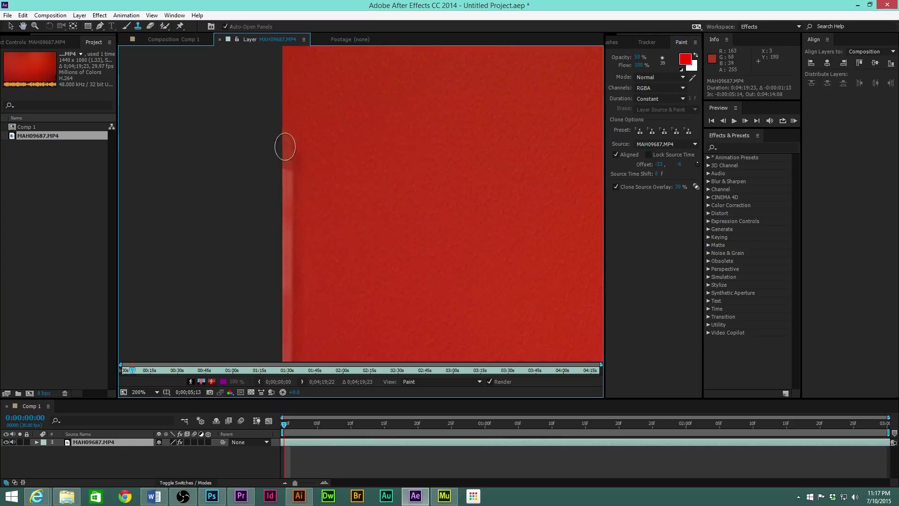
{"action": "left_click", "coordinate": [327, 144], "text": "alt"}
{"action": "left_click_drag", "start_coordinate": [288, 142], "coordinate": [295, 156]}
{"action": "left_click_drag", "start_coordinate": [288, 227], "coordinate": [285, 302]}
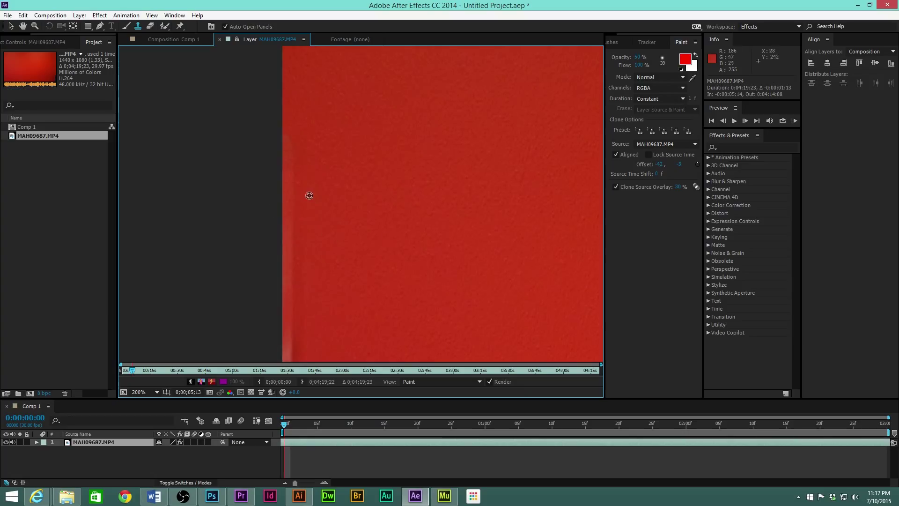
{"action": "mouse_move", "coordinate": [289, 149]}
{"action": "left_mouse_down"}
{"action": "mouse_move", "coordinate": [294, 142]}
{"action": "mouse_move", "coordinate": [293, 332]}
{"action": "left_mouse_up"}
Step: Clone away the last traces along the footage's left edge and check the cleaned edge in Comp 1
{"action": "left_click_drag", "start_coordinate": [344, 301], "coordinate": [370, 148]}
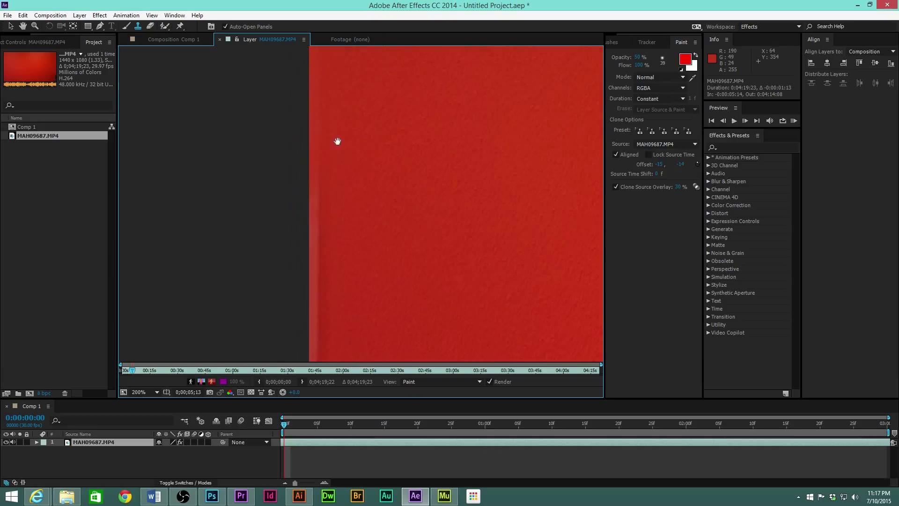
{"action": "left_click_drag", "start_coordinate": [380, 301], "coordinate": [383, 165]}
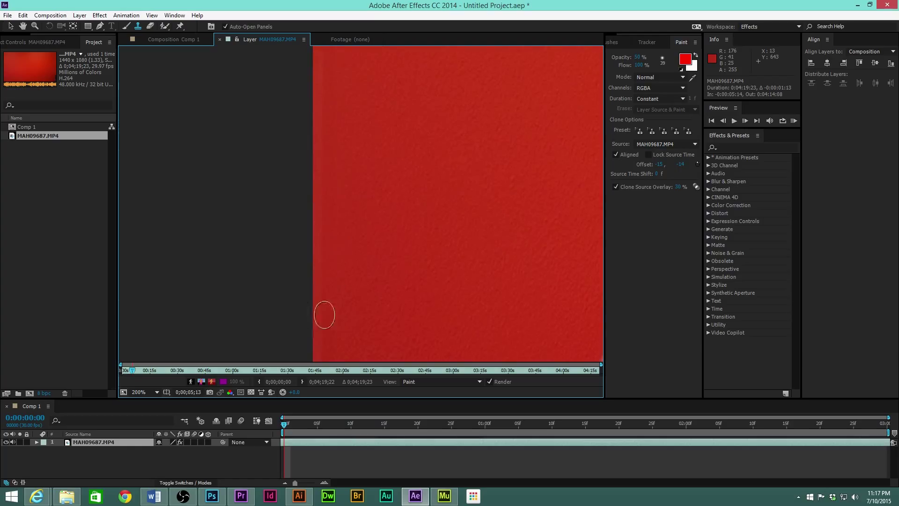
{"action": "left_click_drag", "start_coordinate": [331, 92], "coordinate": [310, 249]}
{"action": "left_click_drag", "start_coordinate": [391, 268], "coordinate": [396, 389]}
{"action": "left_click_drag", "start_coordinate": [383, 166], "coordinate": [378, 356]}
{"action": "left_click", "coordinate": [161, 40]}
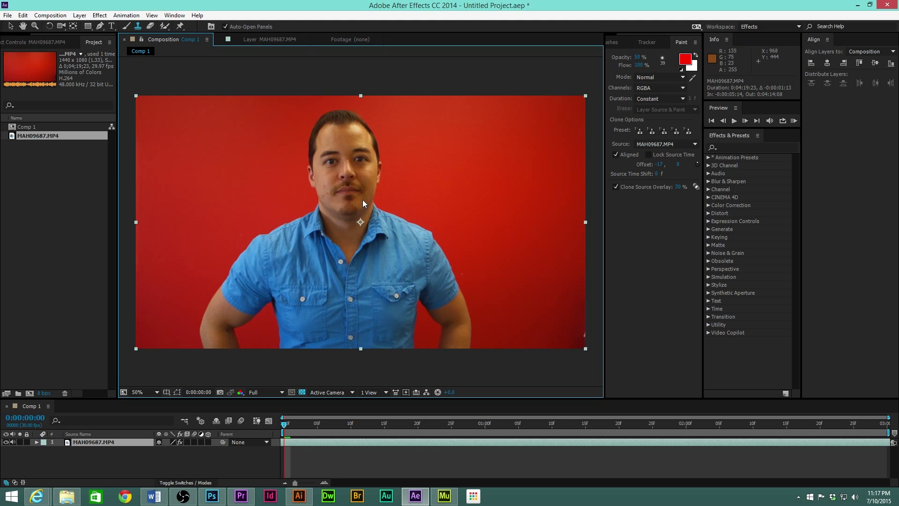
Step: Clone dark red wall over the white speck in the footage's lower-right corner, then review Comp 1 with the layer deselected
{"action": "left_click", "coordinate": [271, 41]}
{"action": "left_click_drag", "start_coordinate": [538, 281], "coordinate": [216, 21]}
{"action": "left_click_drag", "start_coordinate": [274, 181], "coordinate": [316, 162]}
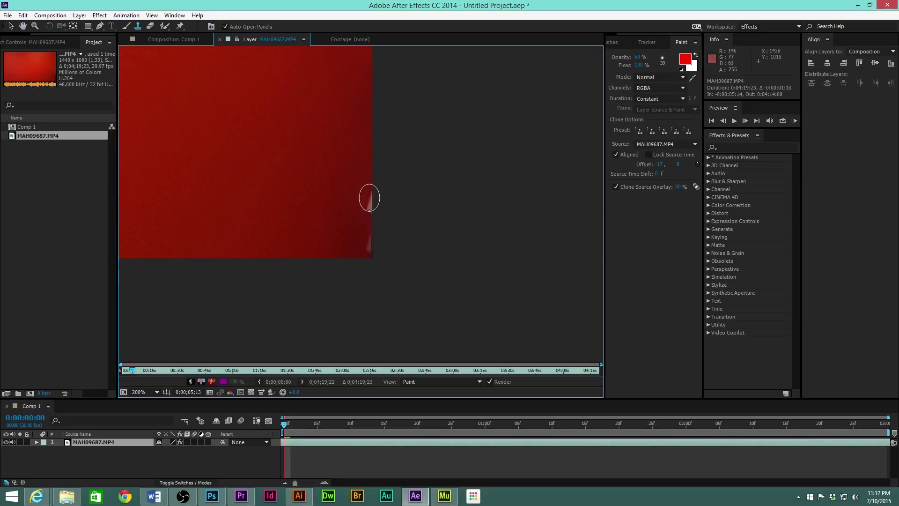
{"action": "left_click", "coordinate": [373, 198]}
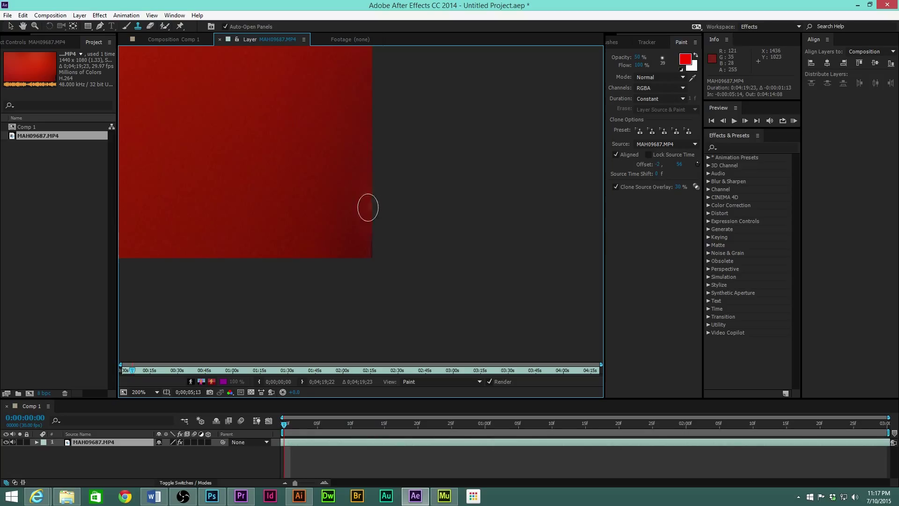
{"action": "left_click", "coordinate": [370, 251], "text": "alt"}
{"action": "left_click", "coordinate": [349, 220], "text": "alt"}
{"action": "left_click", "coordinate": [370, 251], "text": "alt"}
{"action": "mouse_move", "coordinate": [371, 238]}
{"action": "left_mouse_down"}
{"action": "mouse_move", "coordinate": [369, 176]}
{"action": "mouse_move", "coordinate": [375, 247]}
{"action": "mouse_move", "coordinate": [374, 224]}
{"action": "left_mouse_up"}
{"action": "left_click", "coordinate": [352, 230], "text": "alt"}
{"action": "scroll", "coordinate": [329, 352], "scroll_direction": "down", "scroll_amount": 5}
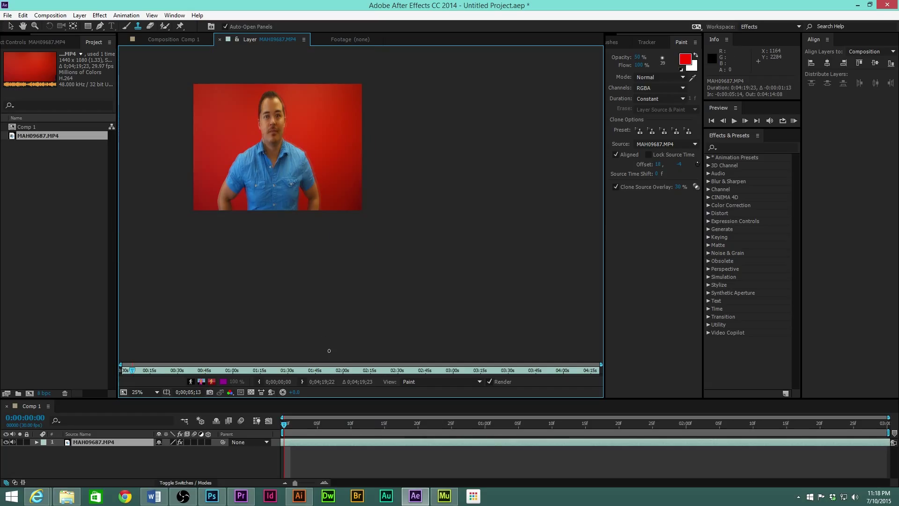
{"action": "left_click", "coordinate": [158, 39]}
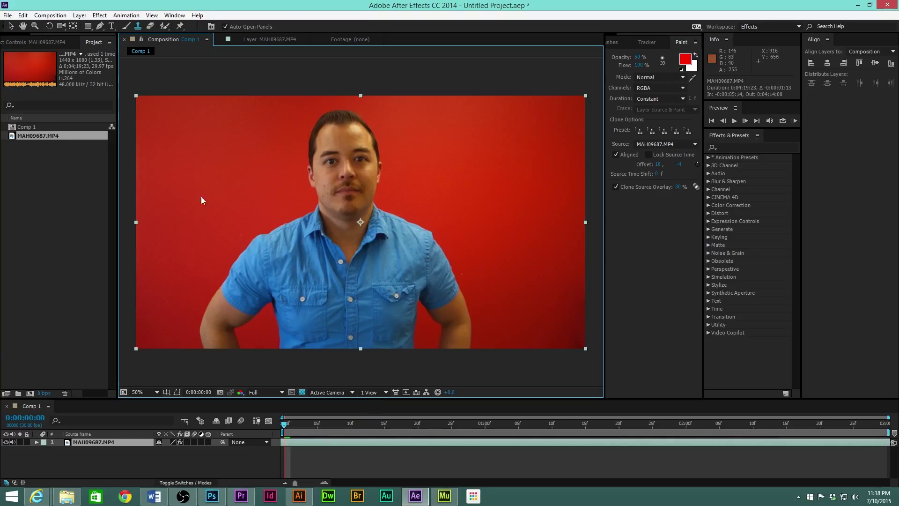
{"action": "left_click", "coordinate": [435, 88]}
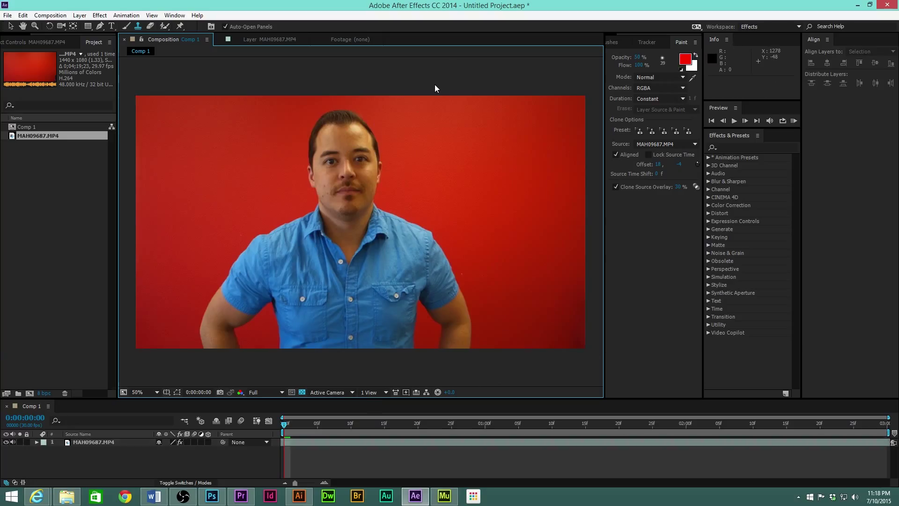